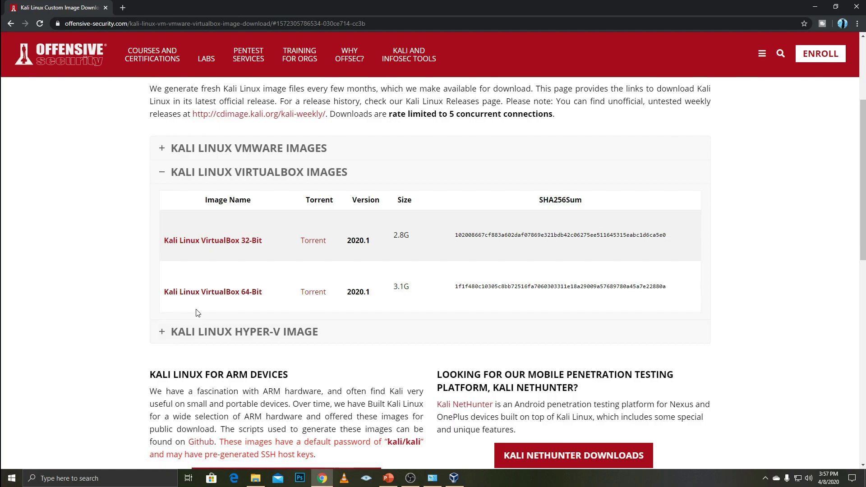
- Download the torrent for the Kali Linux VirtualBox 64-Bit image and minimize the browser
click(318, 296)
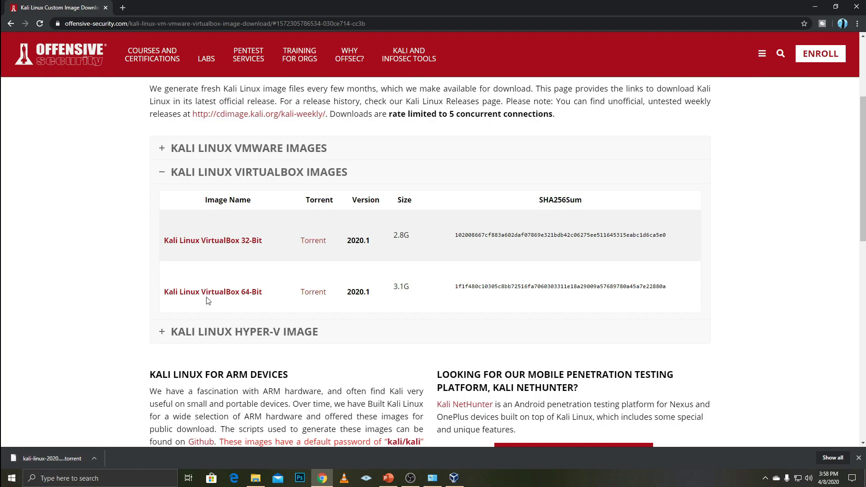
click(812, 7)
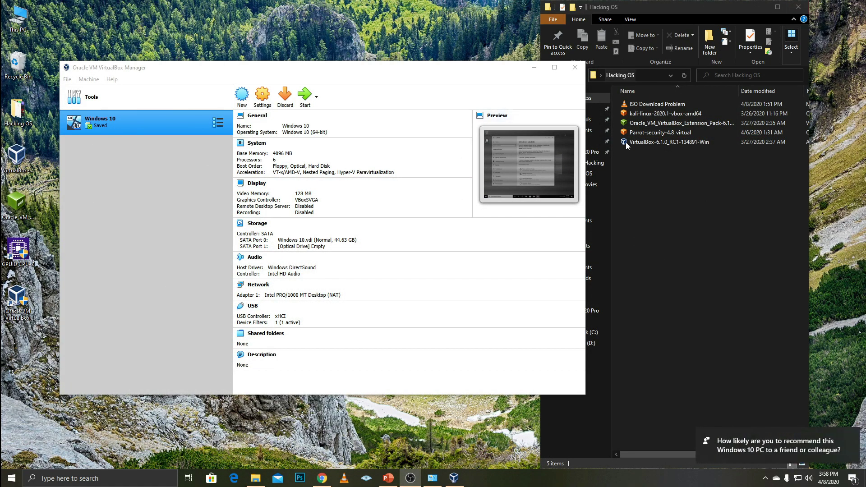
- Reopen the Hacking OS folder from the desktop and display its files as large icons
click(798, 7)
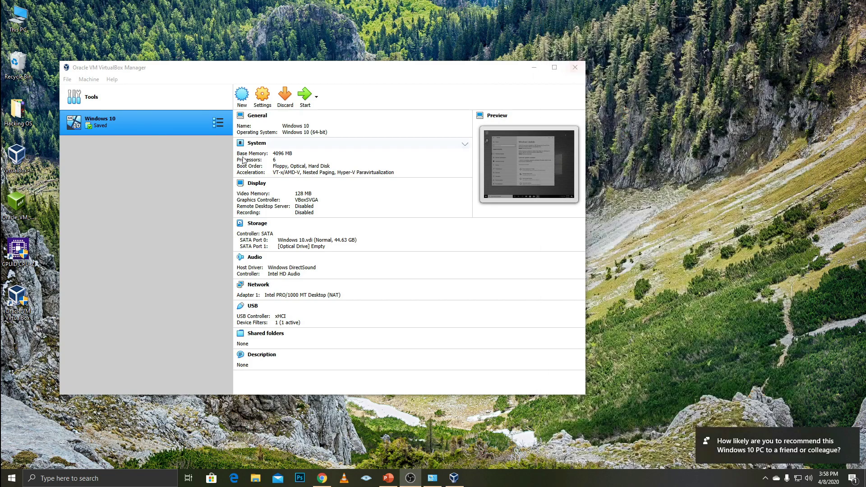
double_click(18, 111)
click(668, 164)
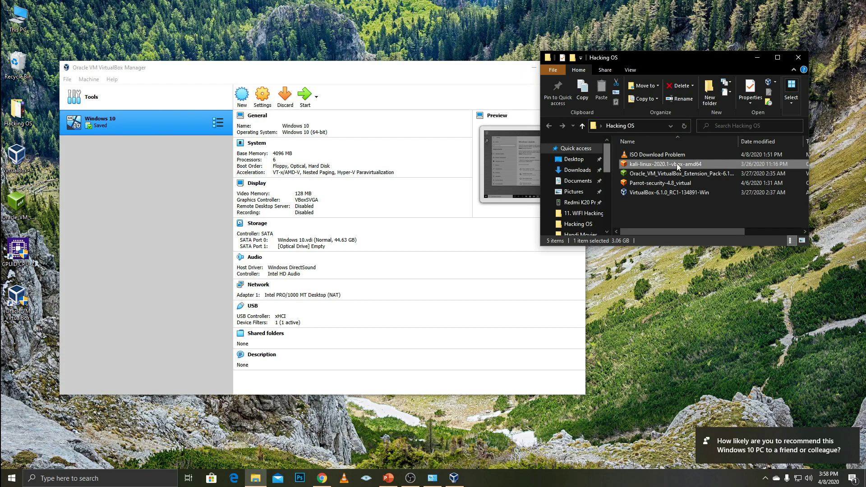
right_click(640, 207)
mouse_move(656, 212)
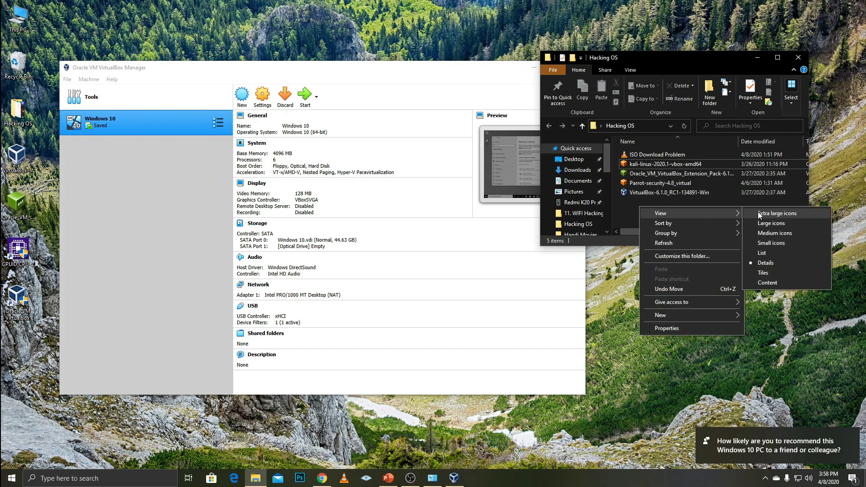
click(774, 213)
right_click(783, 170)
mouse_move(788, 175)
click(735, 186)
scroll(710, 172, up, 1)
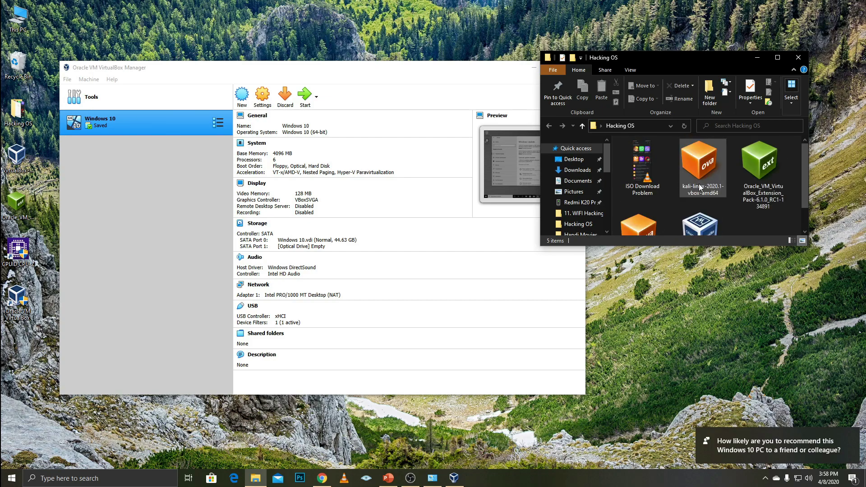
- Open the kali-linux-2020.1-vbox-amd64 appliance file in VirtualBox and minimize the Hacking OS folder window
right_click(706, 163)
click(708, 170)
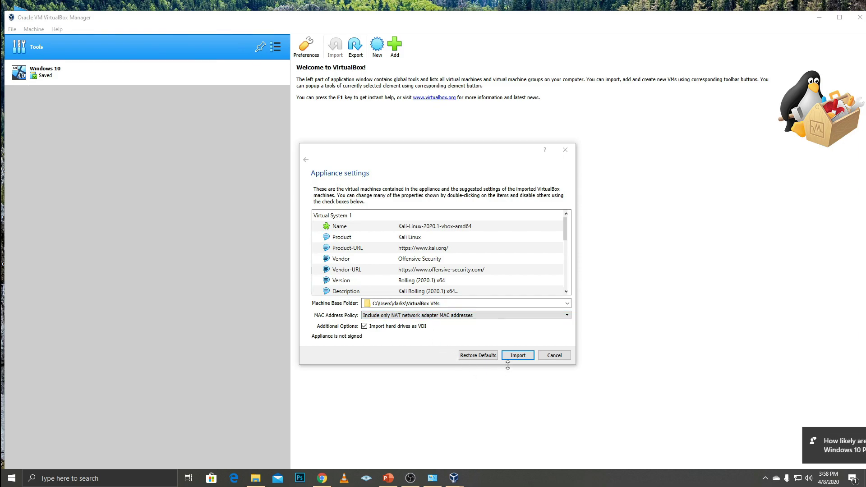
key(alt+Tab)
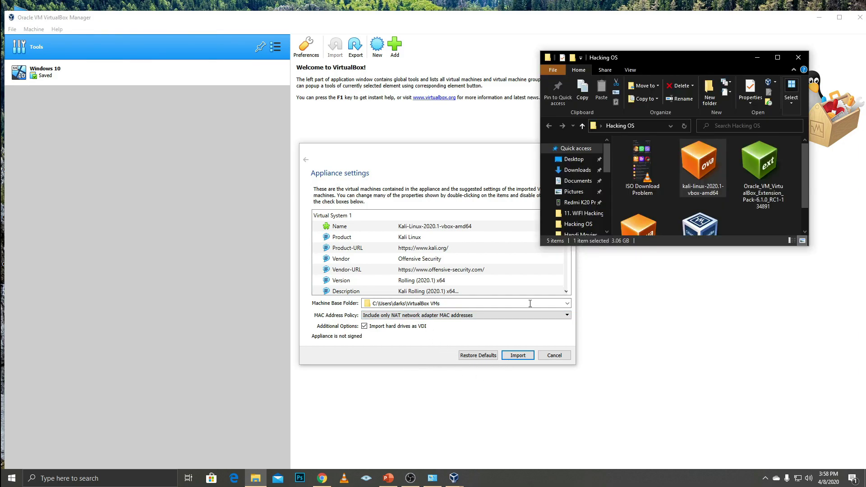
click(758, 57)
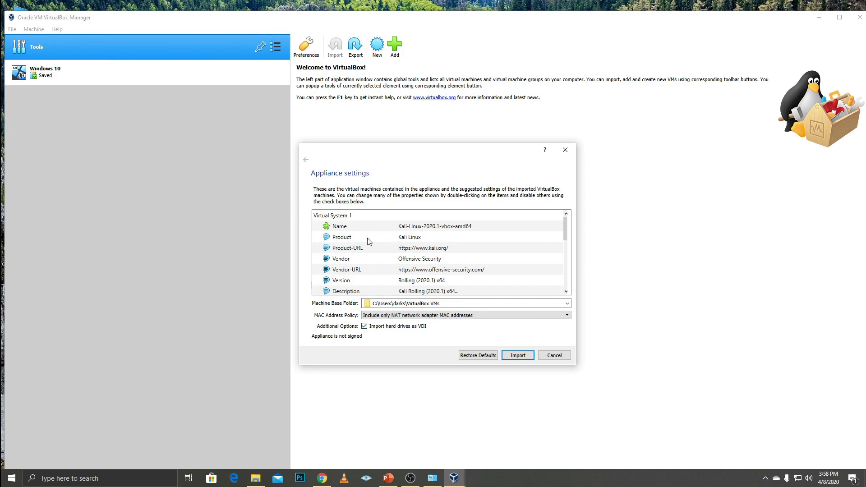
- Set the CPU count of the Kali appliance to 6 in the import settings
click(446, 239)
click(430, 259)
scroll(433, 273, down, 1)
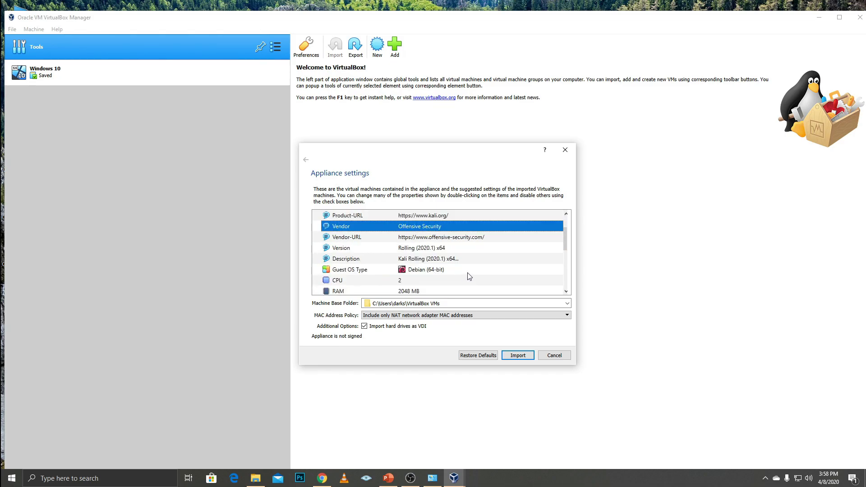
scroll(431, 279, down, 1)
click(401, 250)
double_click(411, 249)
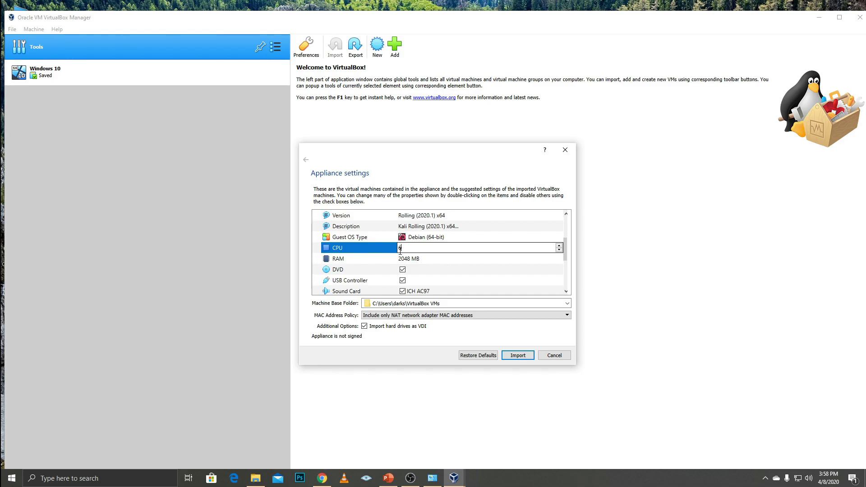
key(Return)
- Set the RAM of the Kali appliance to 4048 MB
double_click(438, 261)
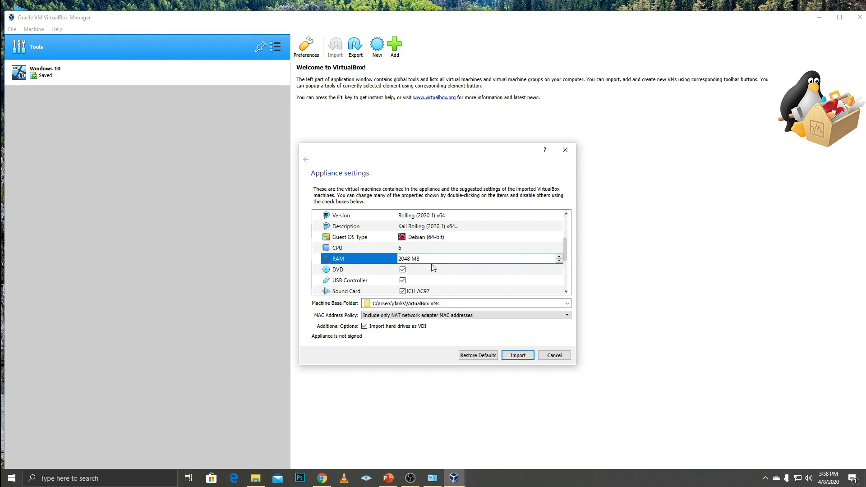
key(Delete)
text(4)
click(430, 273)
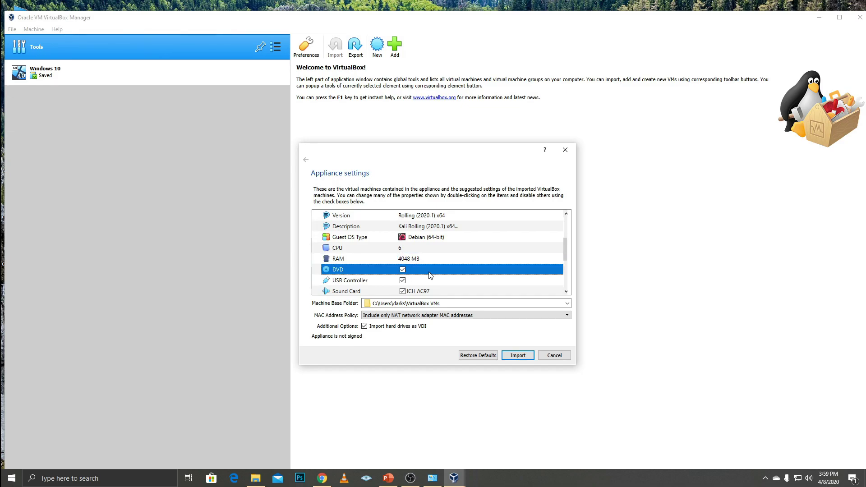
click(451, 262)
- Review the remaining appliance settings and import the Kali appliance
scroll(464, 262, down, 1)
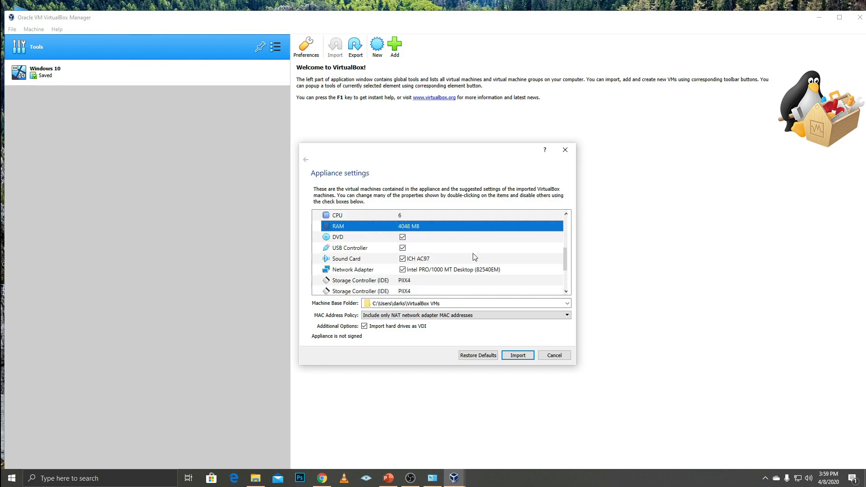
scroll(476, 256, down, 2)
click(519, 356)
click(385, 333)
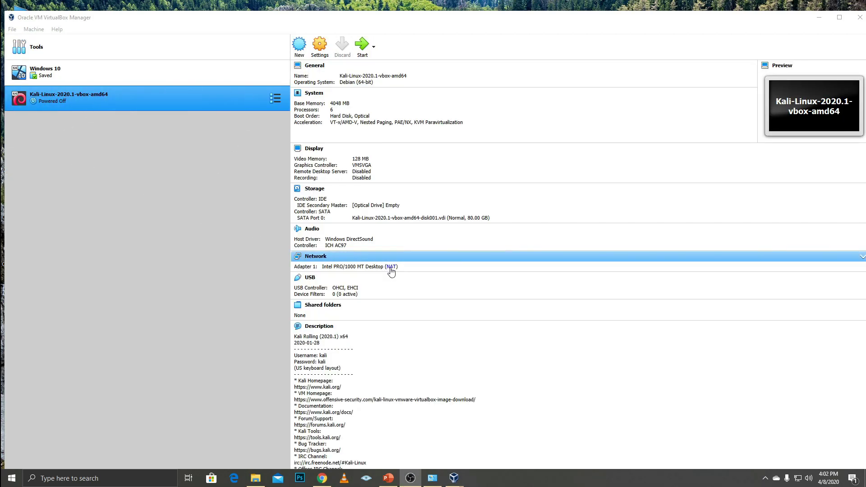
- Start the Kali-Linux-2020.1-vbox-amd64 virtual machine, dismiss the mouse integration notice and maximize its window
click(137, 148)
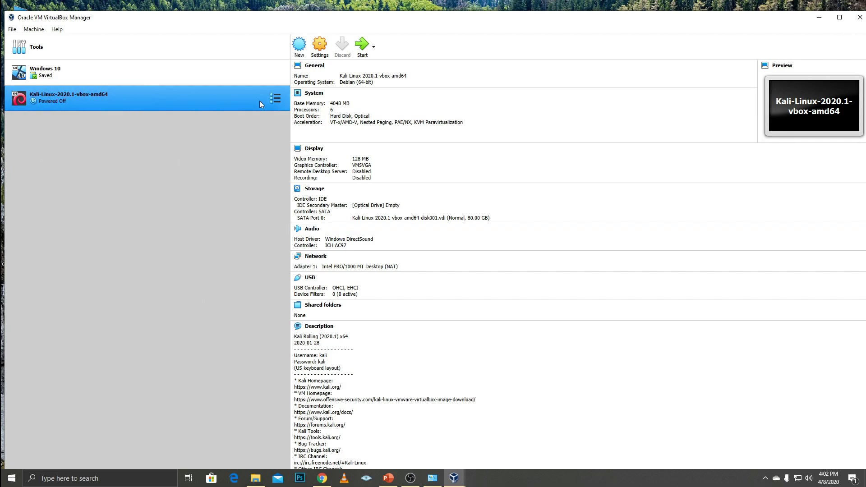
click(362, 46)
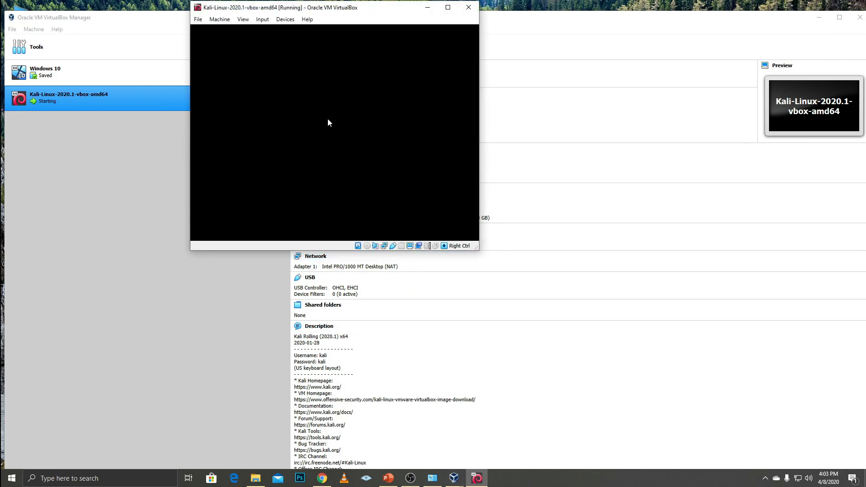
drag(307, 8, 353, 88)
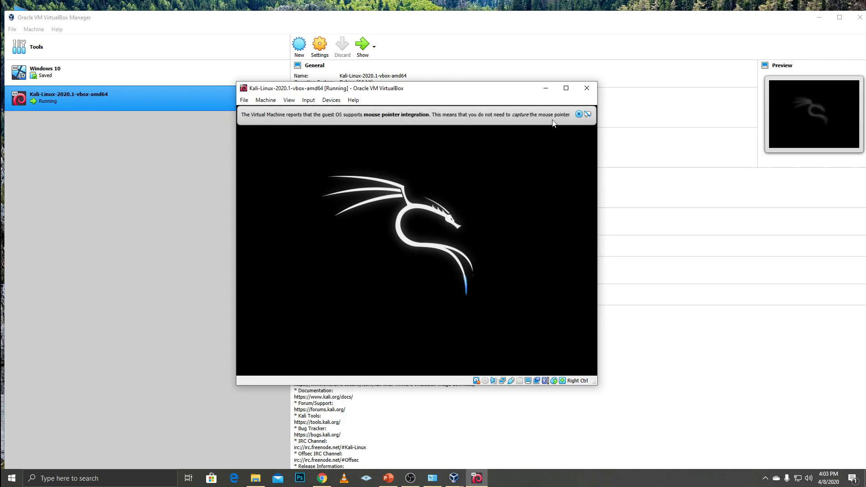
click(579, 114)
click(566, 88)
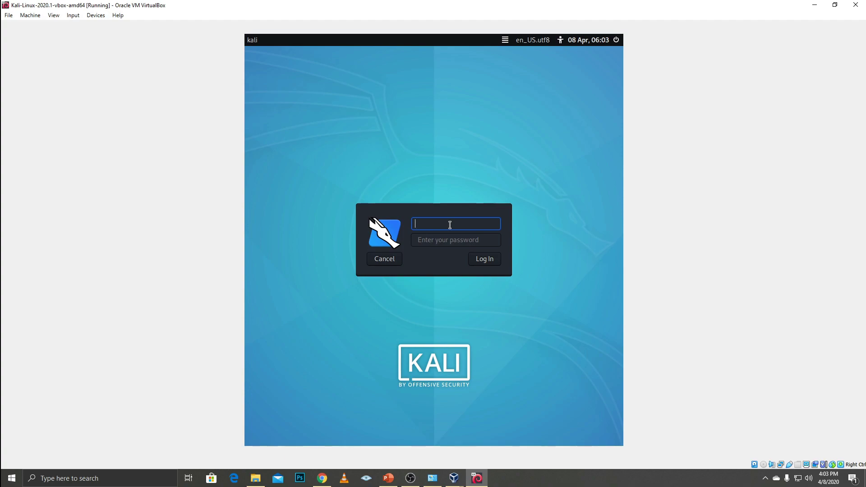
- Log in to the guest system as user kali with the account password and make the desktop fill the window
click(442, 239)
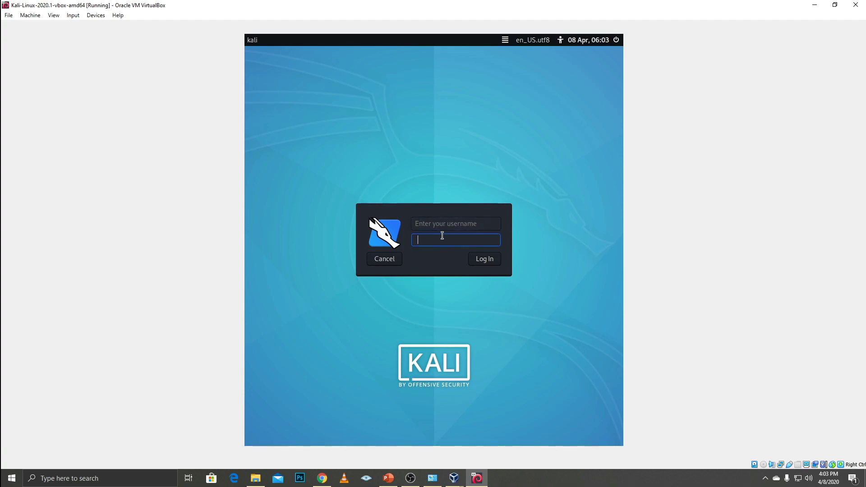
click(444, 225)
text(kali)
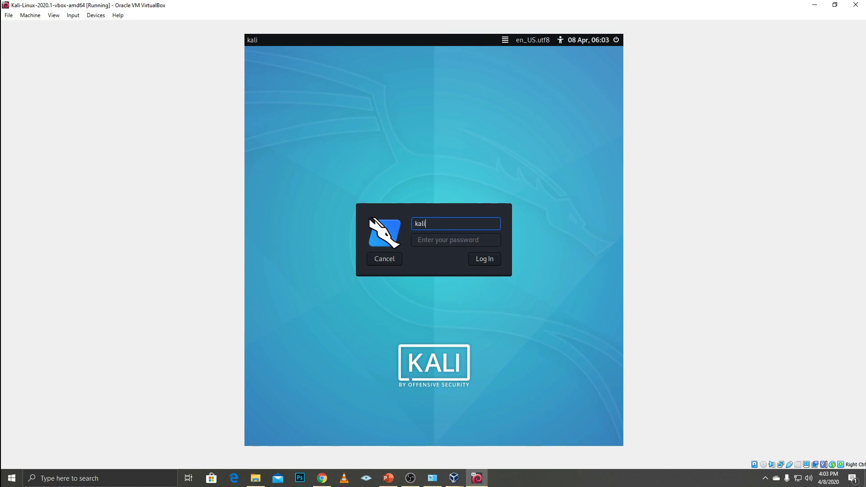
click(447, 235)
double_click(430, 225)
click(434, 236)
text(kali)
key(Return)
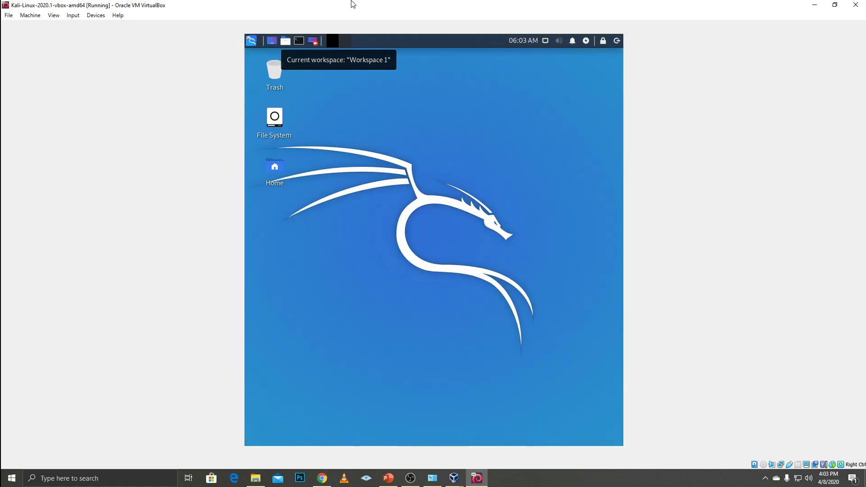
drag(352, 2, 409, 4)
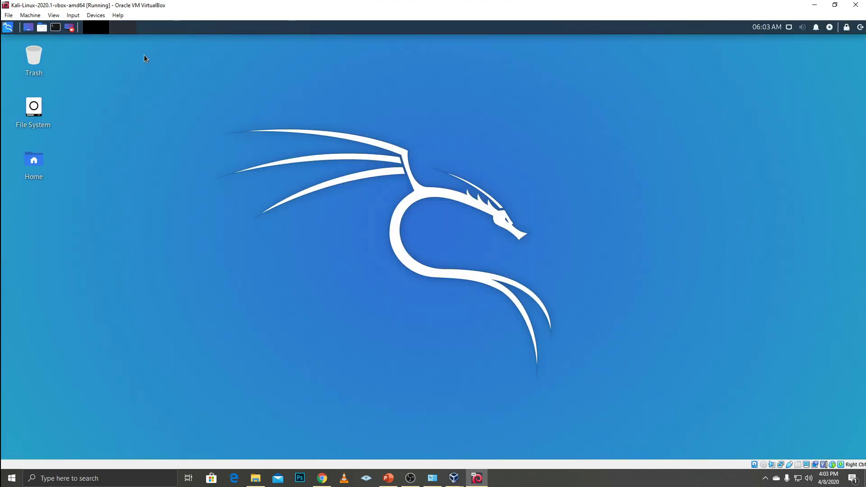
- Browse the Kali applications menu to examine the tool categories from Information Gathering to Forensics, and close it
click(8, 28)
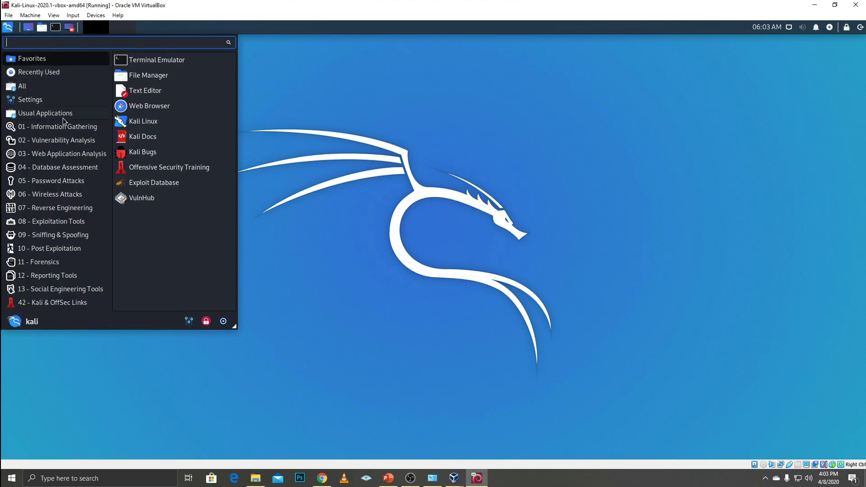
mouse_move(69, 129)
scroll(172, 255, down, 1)
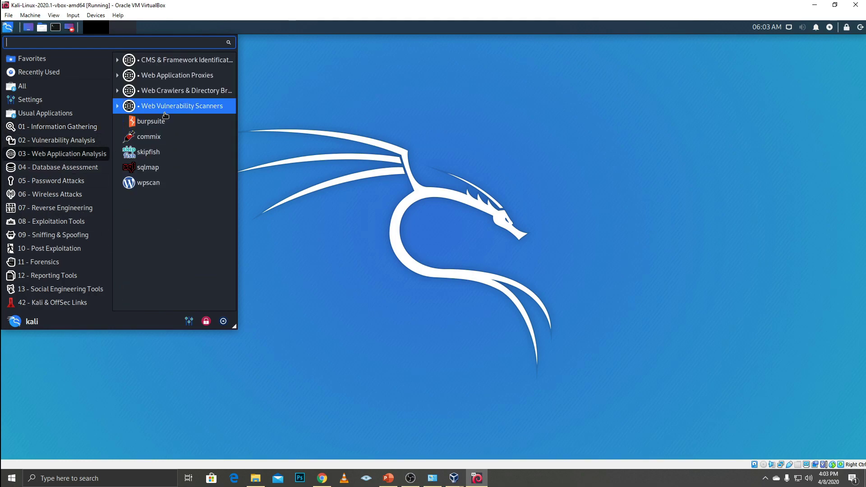
mouse_move(84, 171)
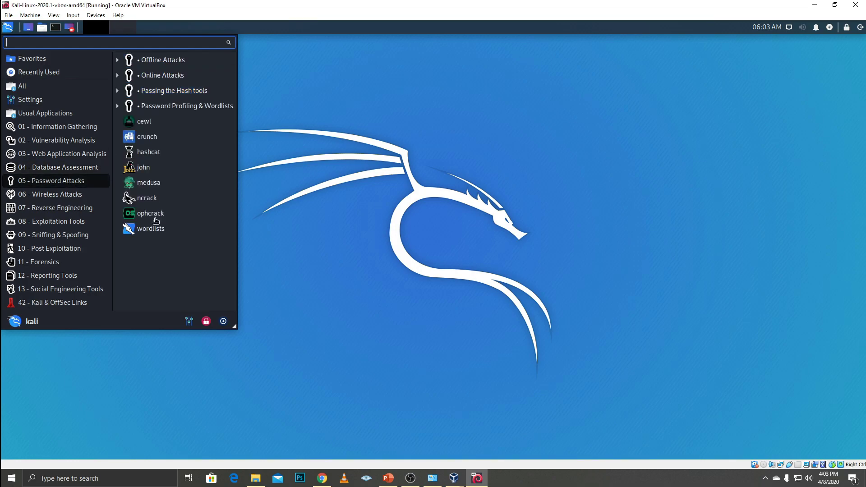
mouse_move(107, 196)
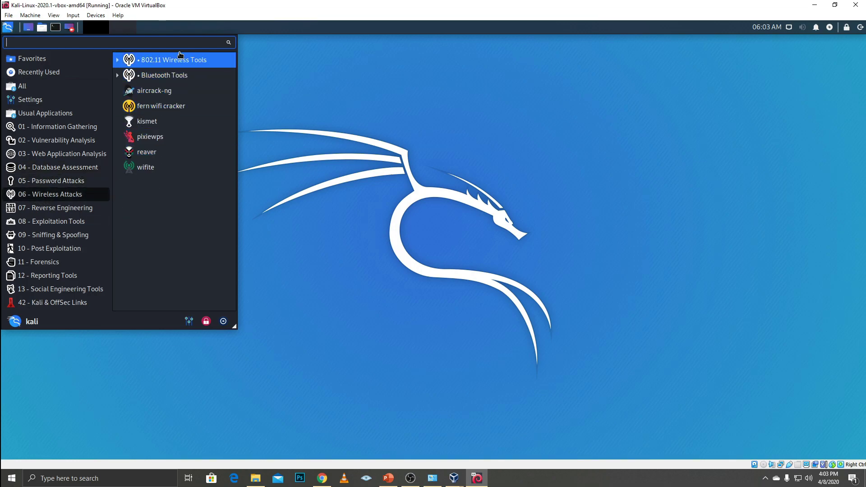
mouse_move(55, 210)
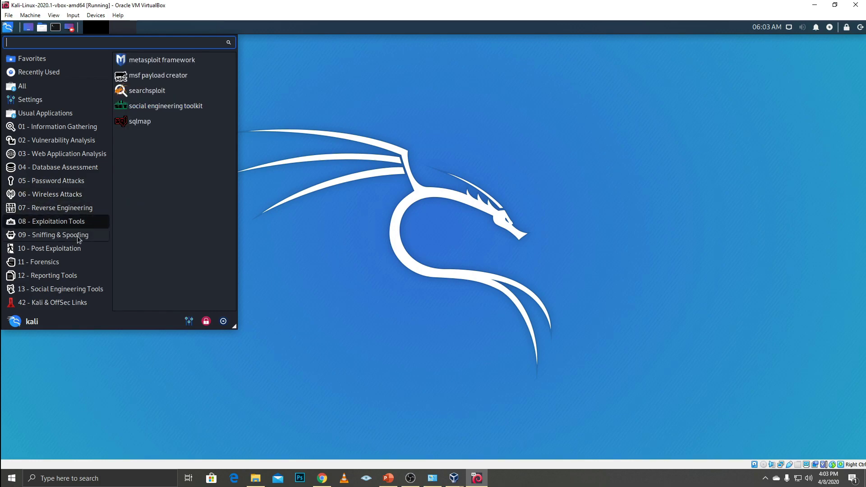
mouse_move(64, 262)
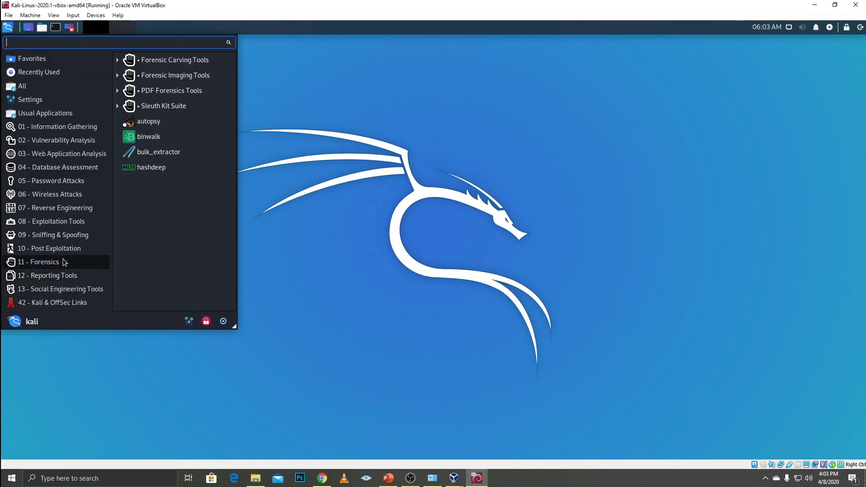
click(387, 176)
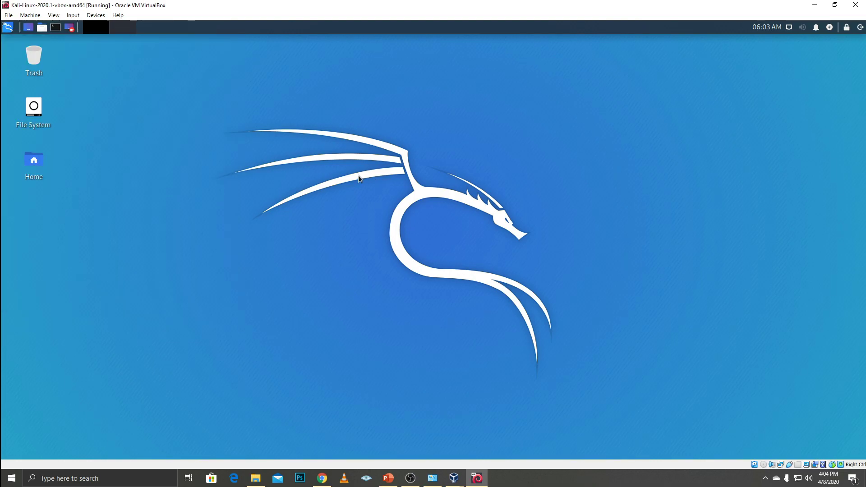
drag(253, 4, 415, 79)
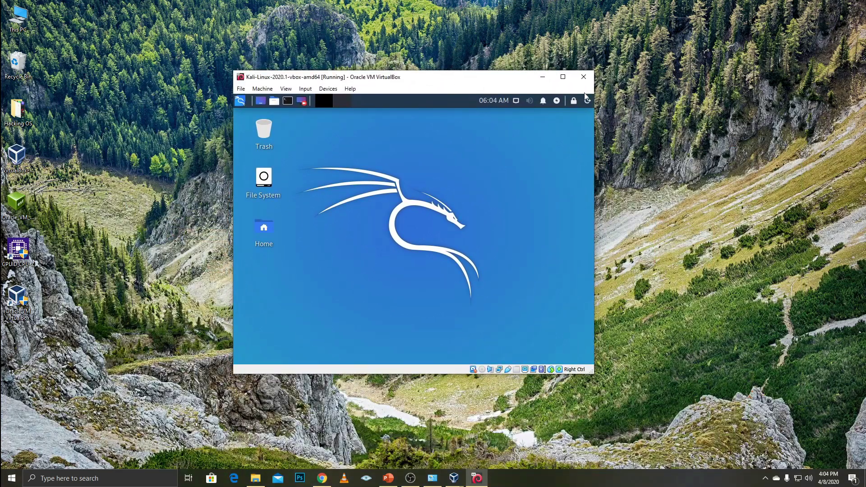
click(305, 89)
key(Escape)
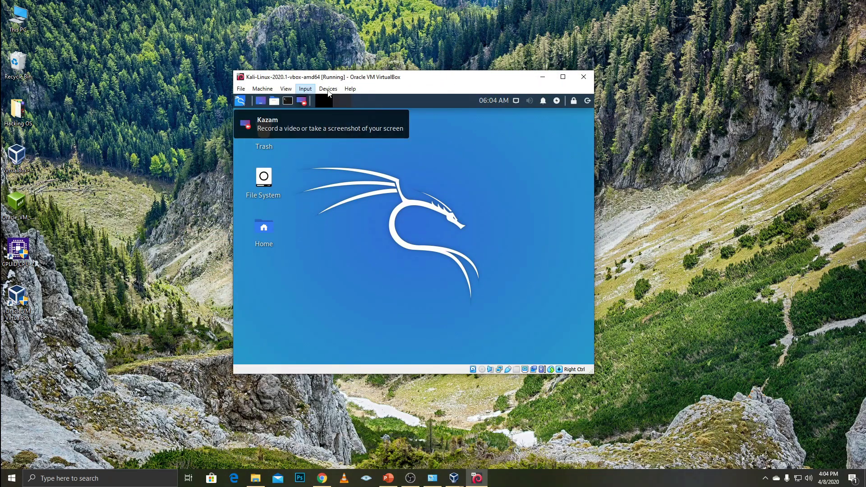
click(329, 90)
key(Escape)
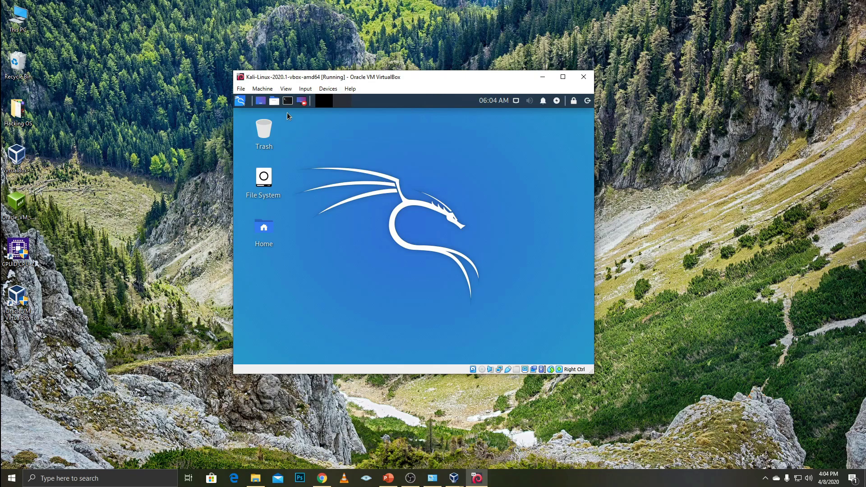
click(563, 77)
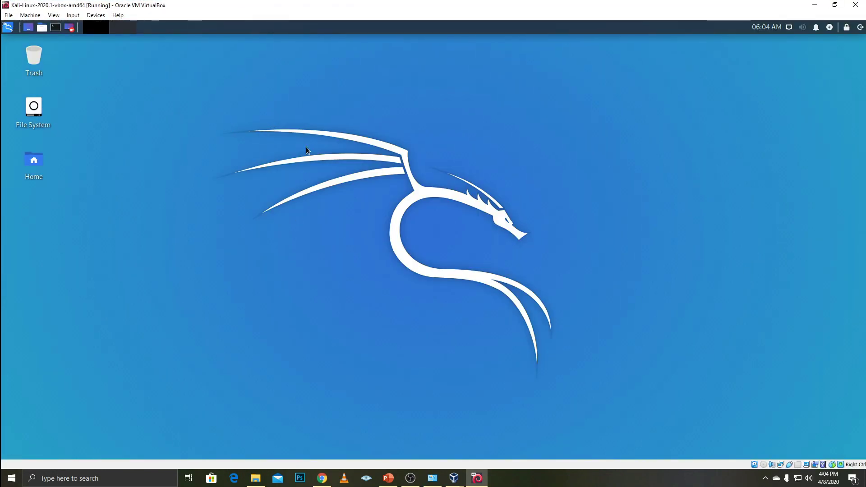
- Find Kali Undercover Mode by searching the applications for "und" and launch it to give the desktop a Windows look
click(7, 27)
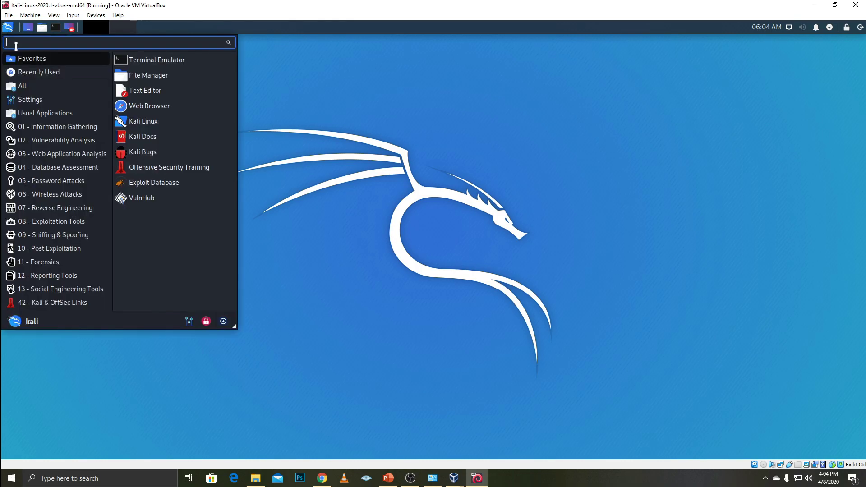
text(un)
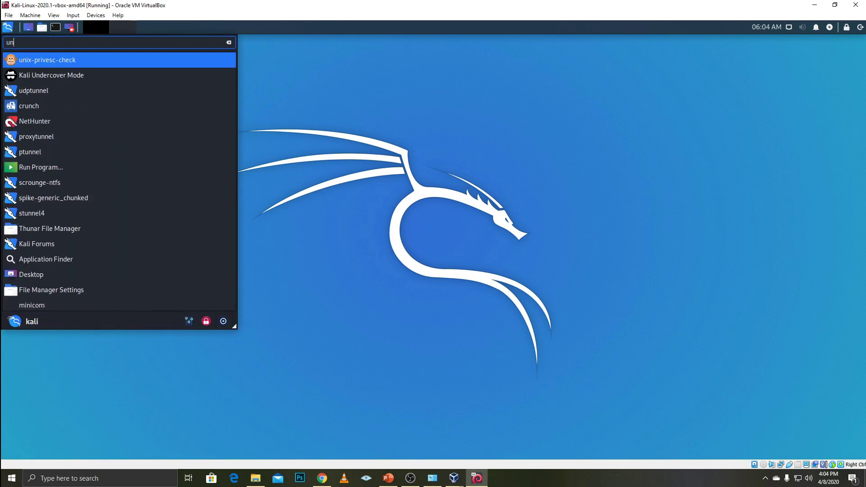
text(d)
key(Return)
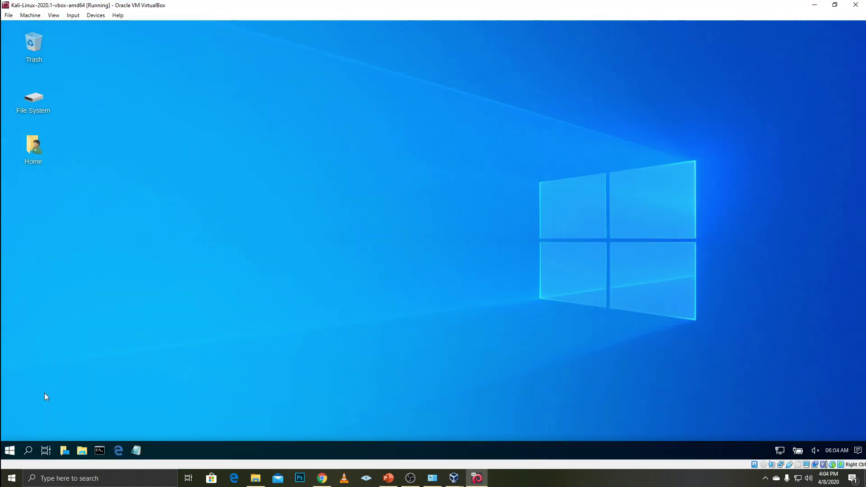
- Examine the tool categories in the Windows-style applications menu, including Database Assessment, and close the menu
click(10, 450)
click(58, 345)
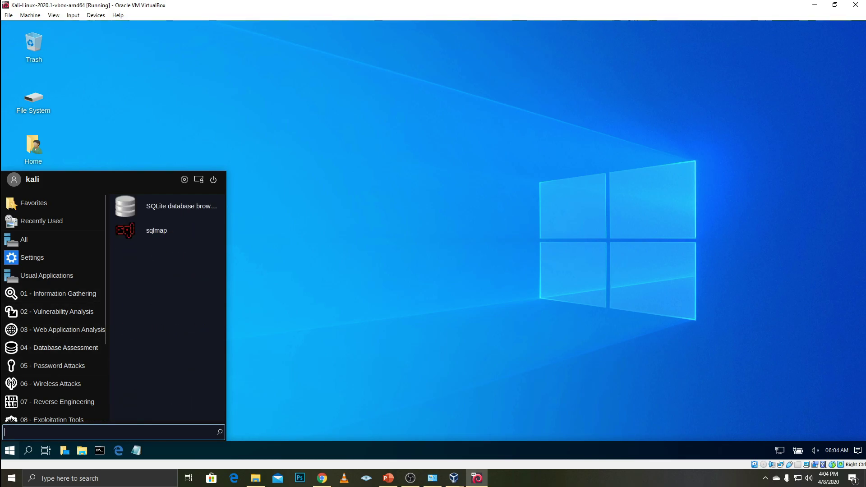
scroll(63, 332, down, 5)
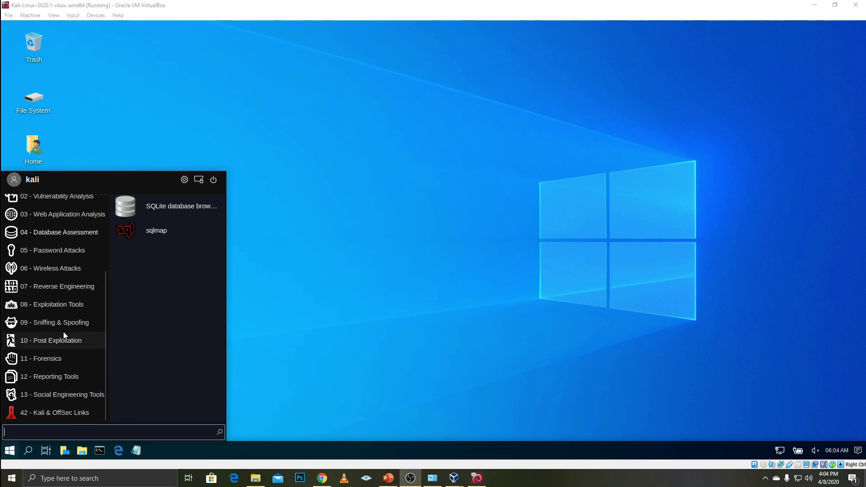
scroll(33, 356, up, 5)
click(271, 123)
- Open File System from the desktop, look through the root folder's contents and close the file manager
double_click(51, 107)
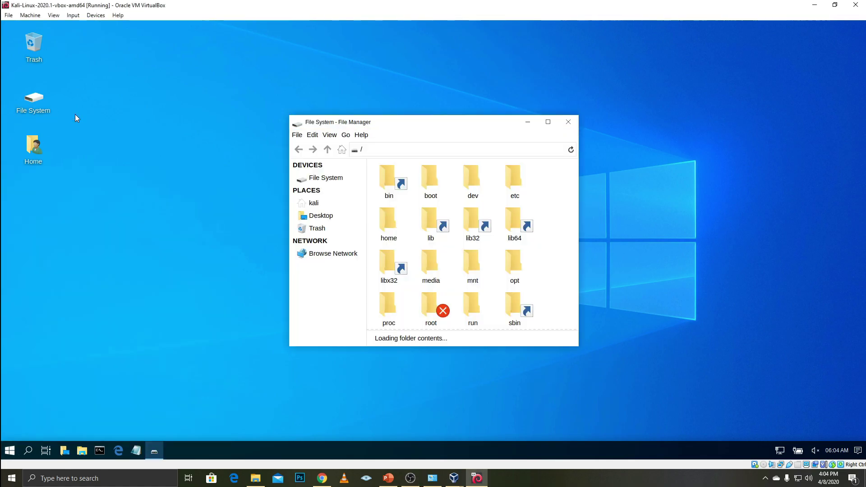
scroll(510, 226, down, 3)
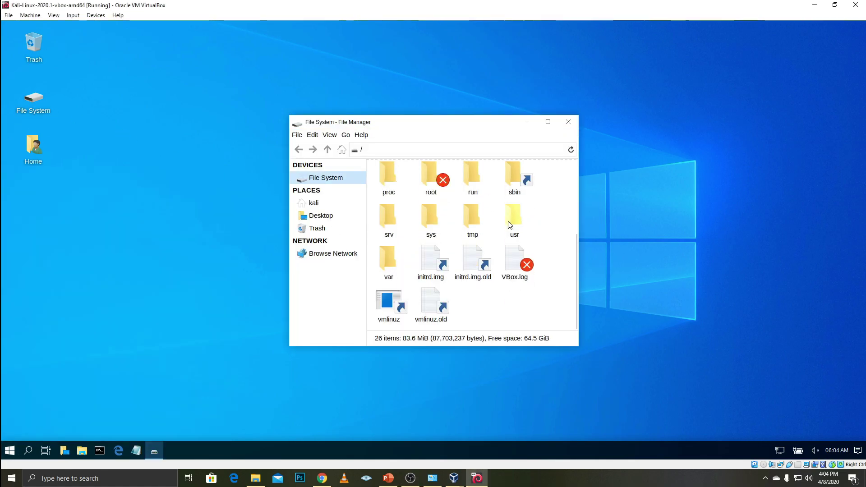
click(568, 123)
- Reopen the applications menu to view the favorites and the Information Gathering tools, and close it
click(9, 450)
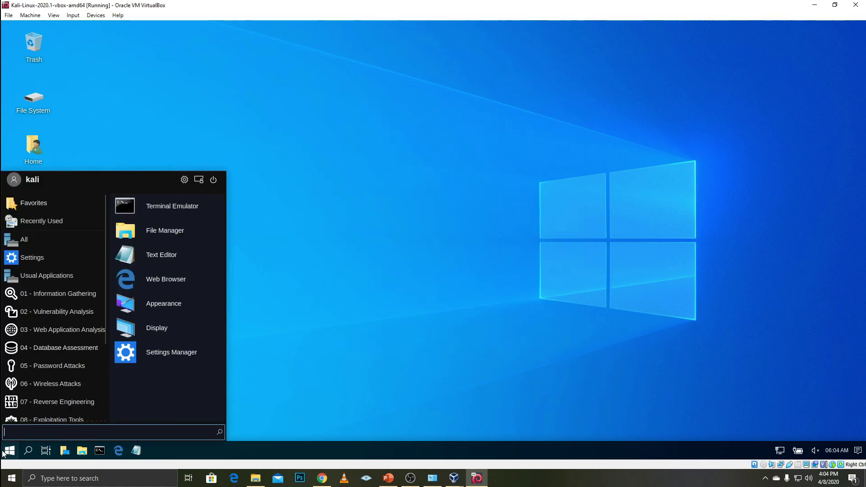
click(40, 365)
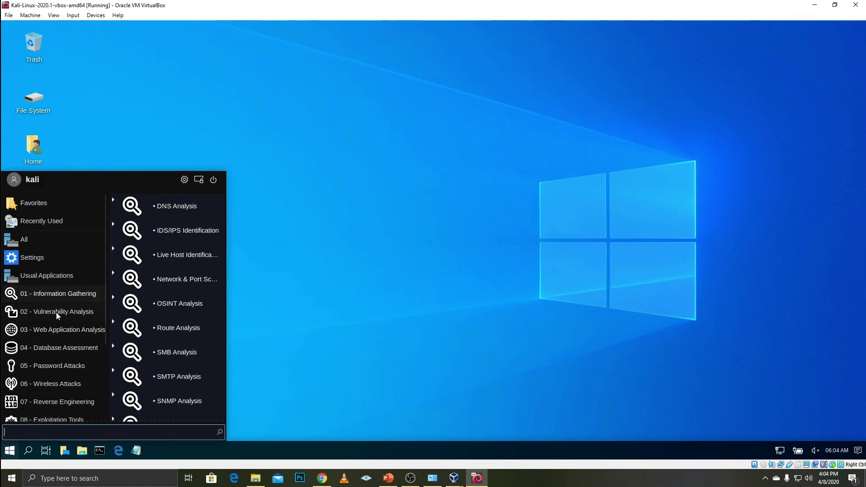
click(385, 269)
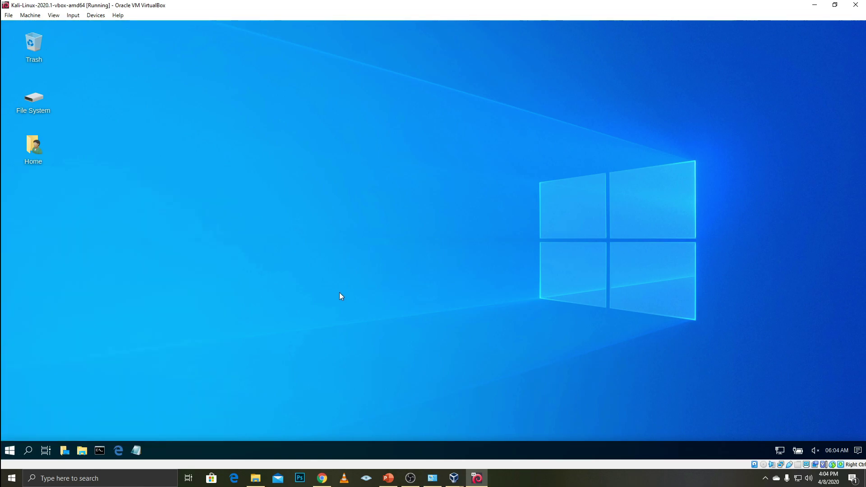